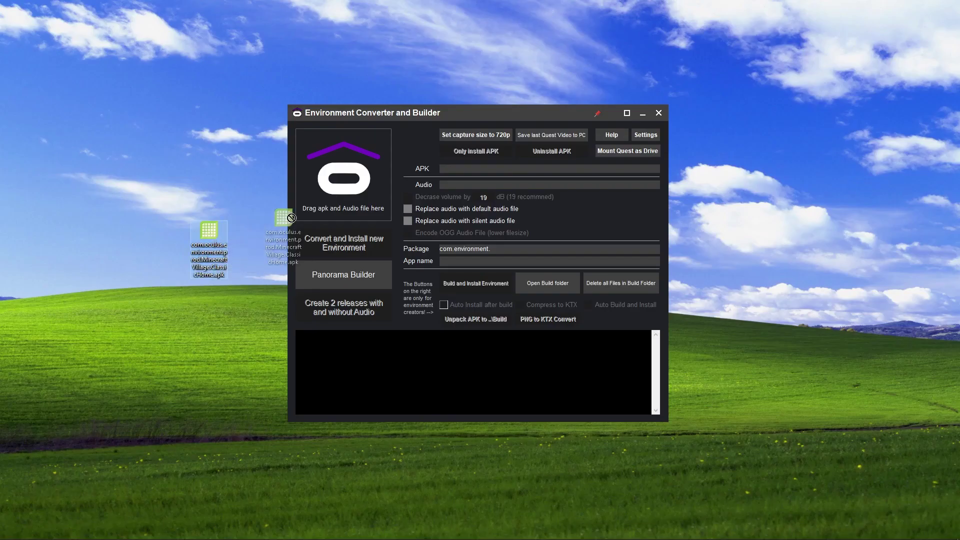
Step: Drop in the Minecraft Village APK, trim the app name to MinecraftVillage, and start conversion and install
{"action": "left_click_drag", "start_coordinate": [211, 233], "coordinate": [344, 180]}
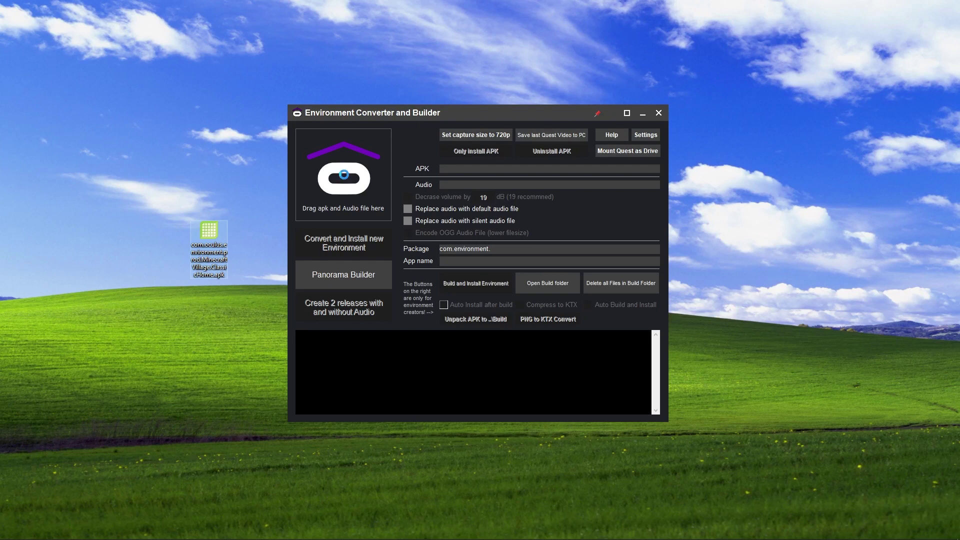
{"action": "double_click", "coordinate": [538, 248]}
{"action": "key", "text": "Delete"}
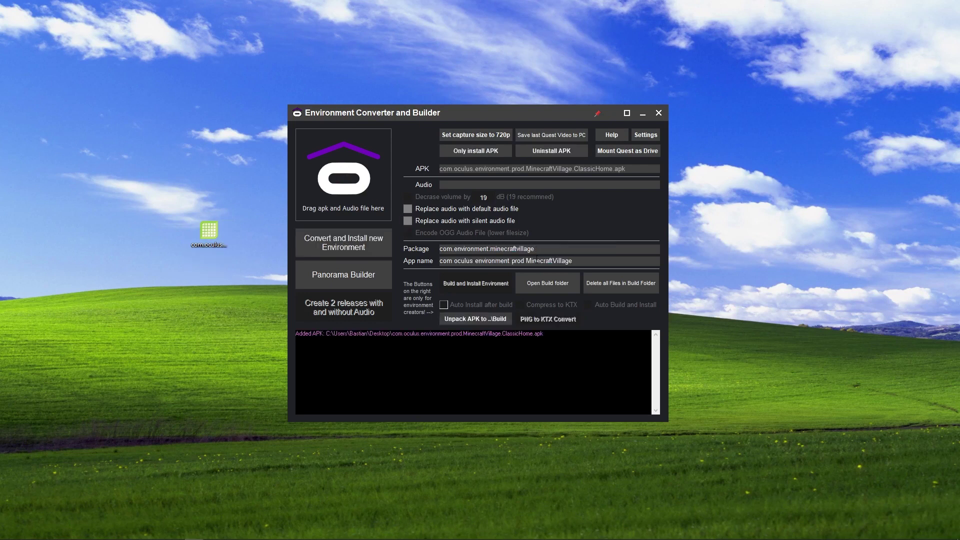
{"action": "key", "text": "shift+Home"}
{"action": "key", "text": "Delete"}
{"action": "left_click", "coordinate": [379, 253]}
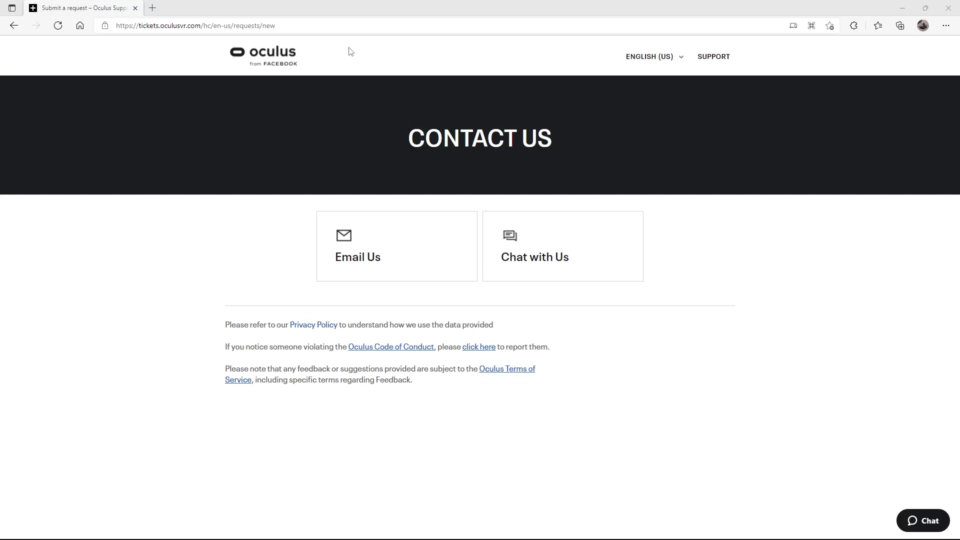
Step: Open Chat with Us, write a message asking to unlink Facebook from Oculus, and start the chat
{"action": "left_click", "coordinate": [296, 25]}
{"action": "key", "text": "End"}
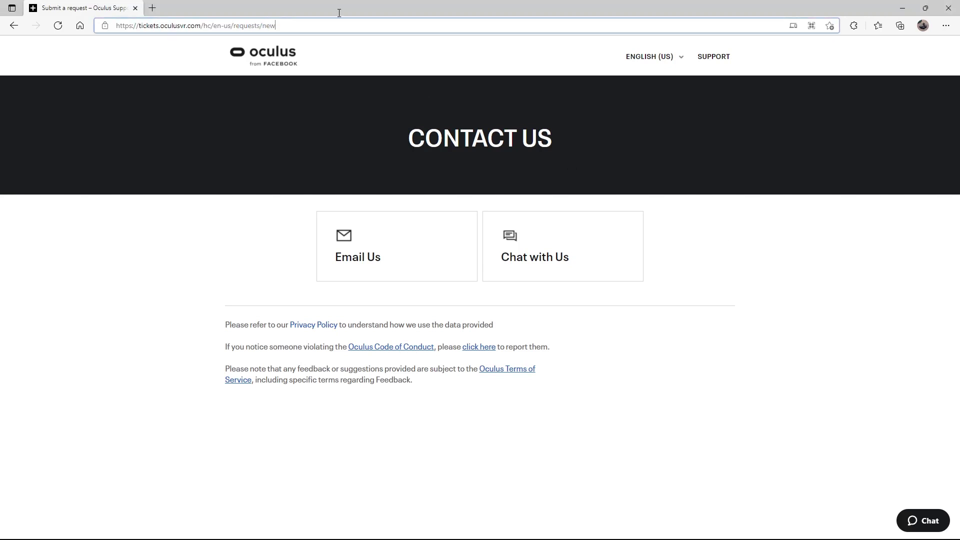
{"action": "left_click", "coordinate": [540, 244]}
{"action": "scroll", "coordinate": [862, 390], "scroll_direction": "down", "scroll_amount": 1}
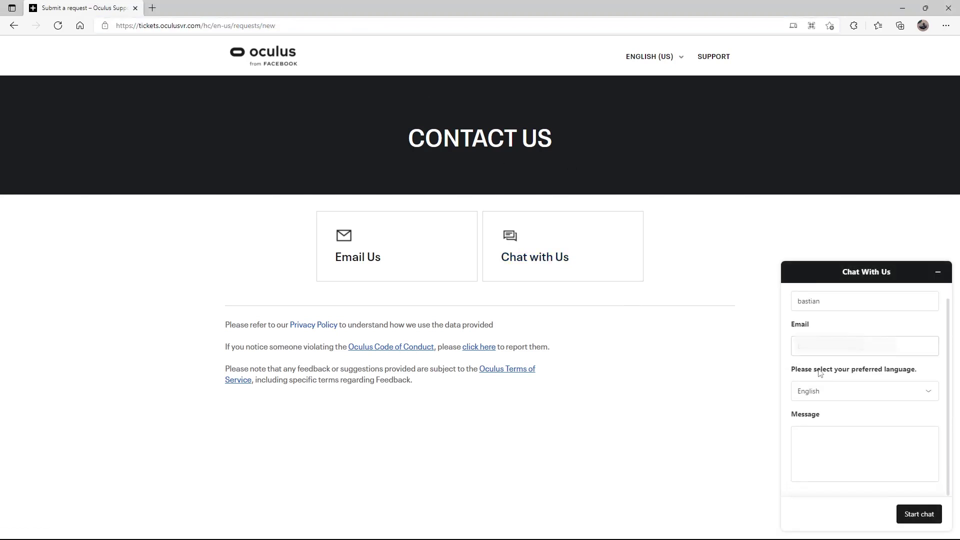
{"action": "left_click", "coordinate": [829, 436]}
{"action": "type", "text": "Hello, my Facebook a"}
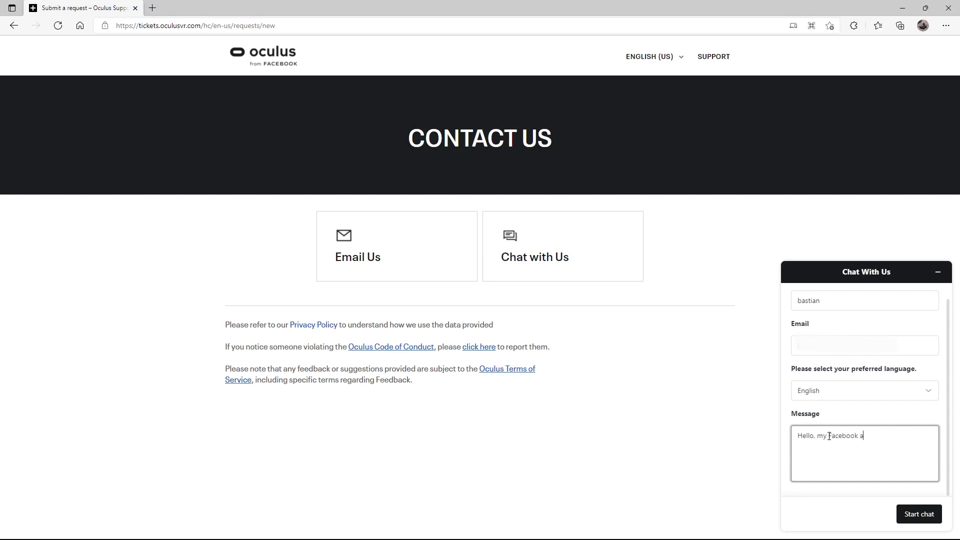
{"action": "type", "text": "ccount is having problems, can I unlink it fr"}
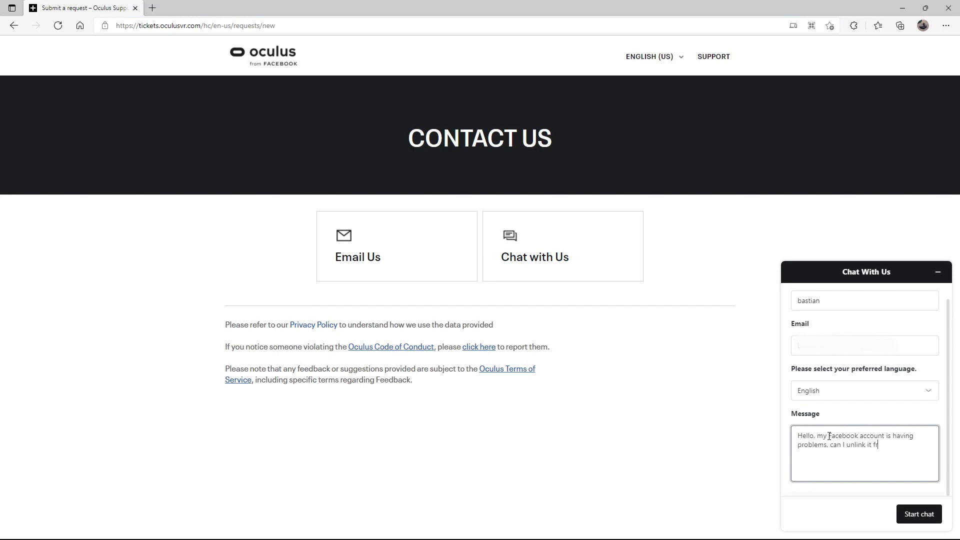
{"action": "type", "text": "om my Oculus account?"}
{"action": "left_click", "coordinate": [919, 514]}
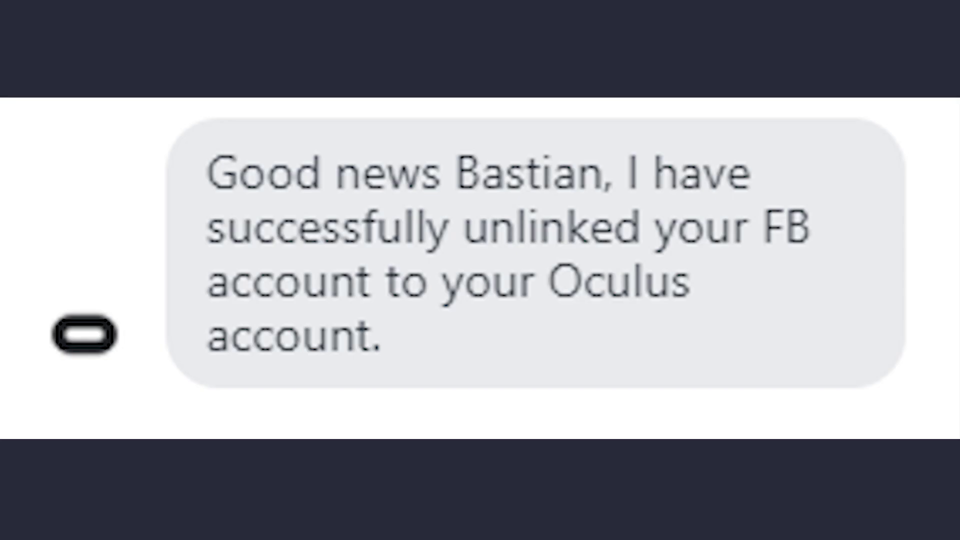